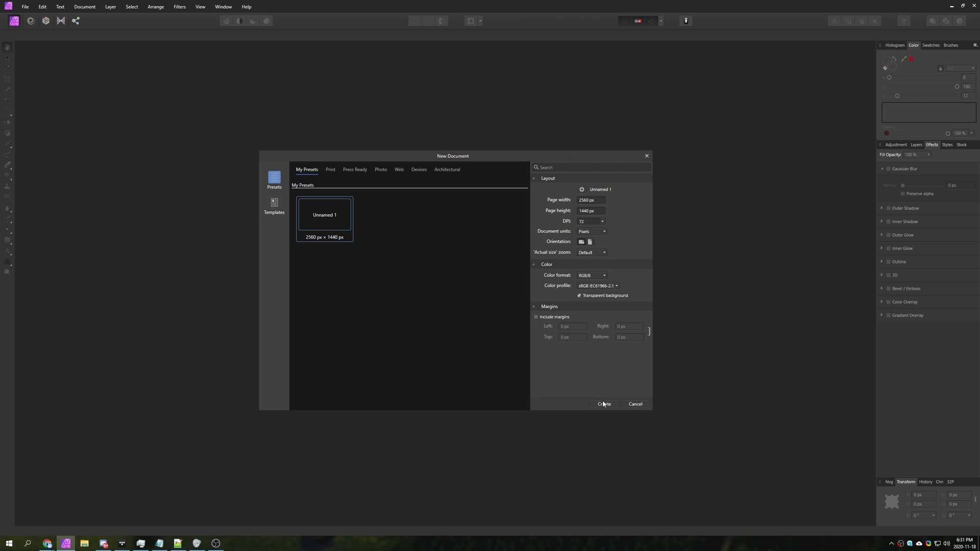
Step: Create a new 2560×1440 document with a black-filled rectangle, scaled down on the canvas
left_click(603, 403)
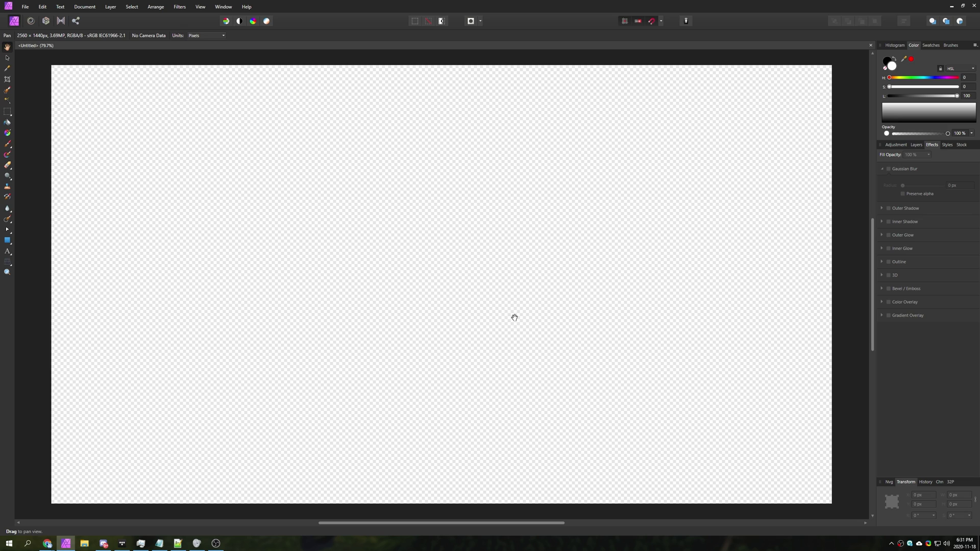
left_click(7, 240)
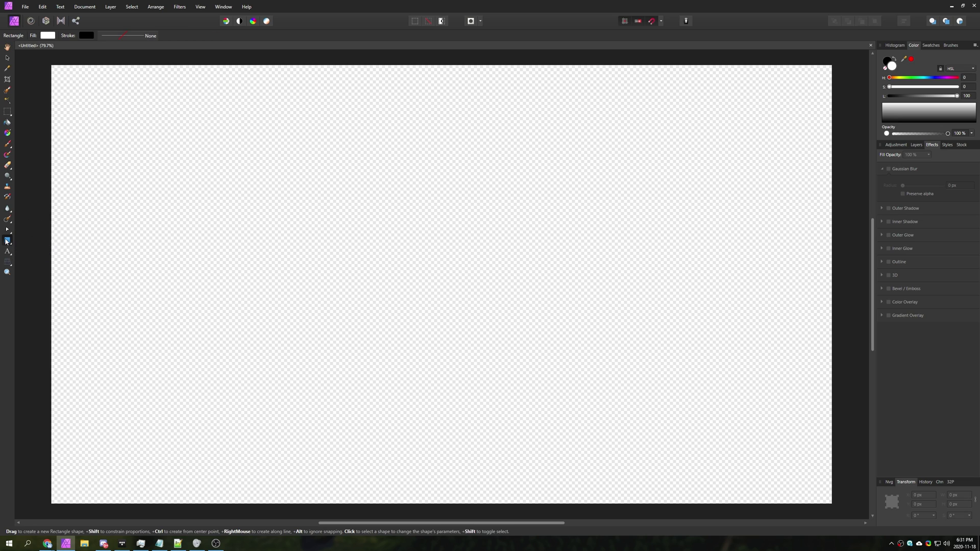
left_click_drag(51, 66, 831, 504)
left_click(889, 96)
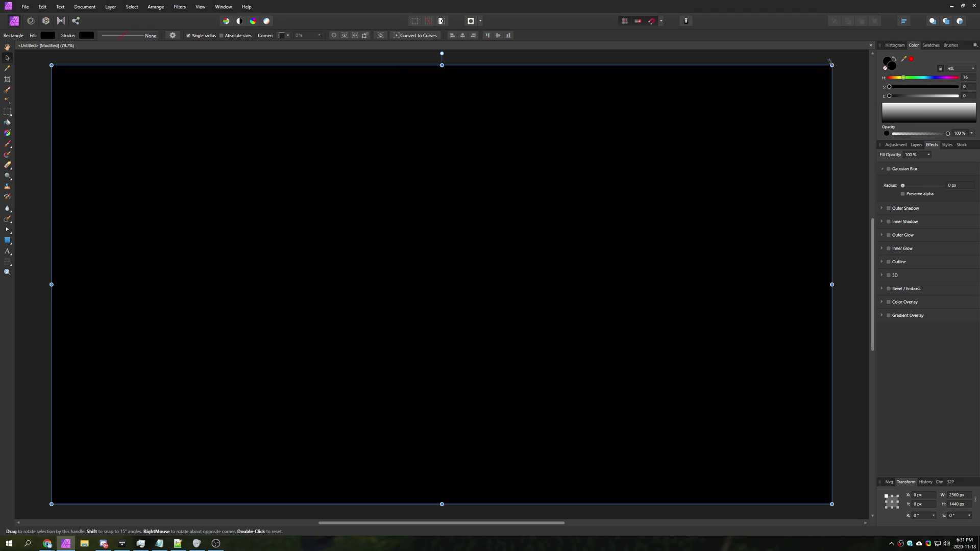
key("v")
left_click_drag(832, 65, 724, 127)
left_click(780, 182)
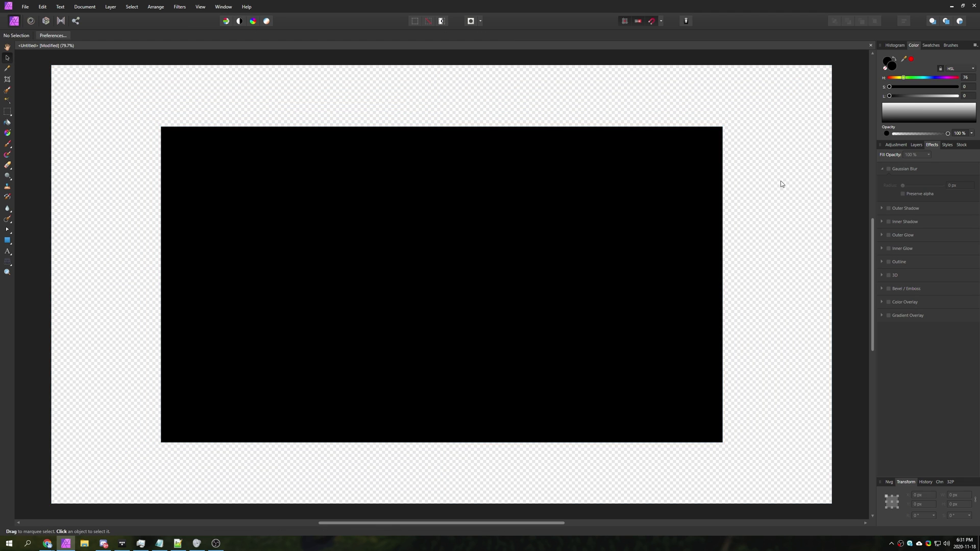
Step: Paste the game screenshot, shrink it, and cover its map area with a black rectangle
left_click(915, 146)
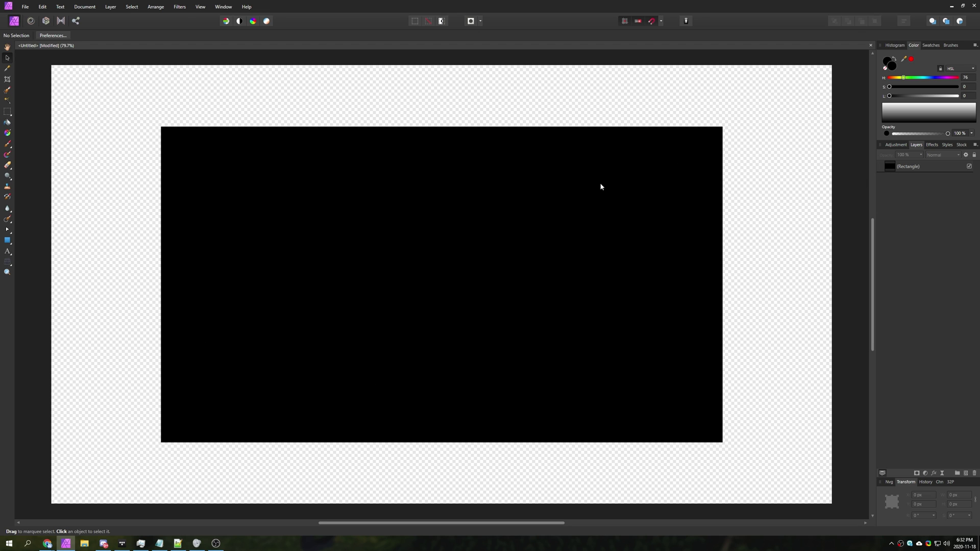
key("ctrl+v")
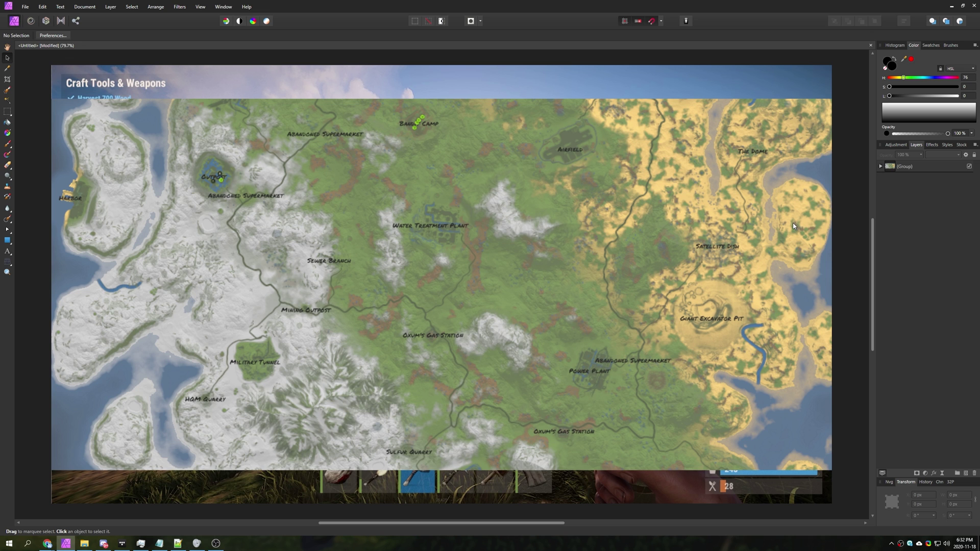
left_click(792, 223)
left_click_drag(827, 100, 686, 163)
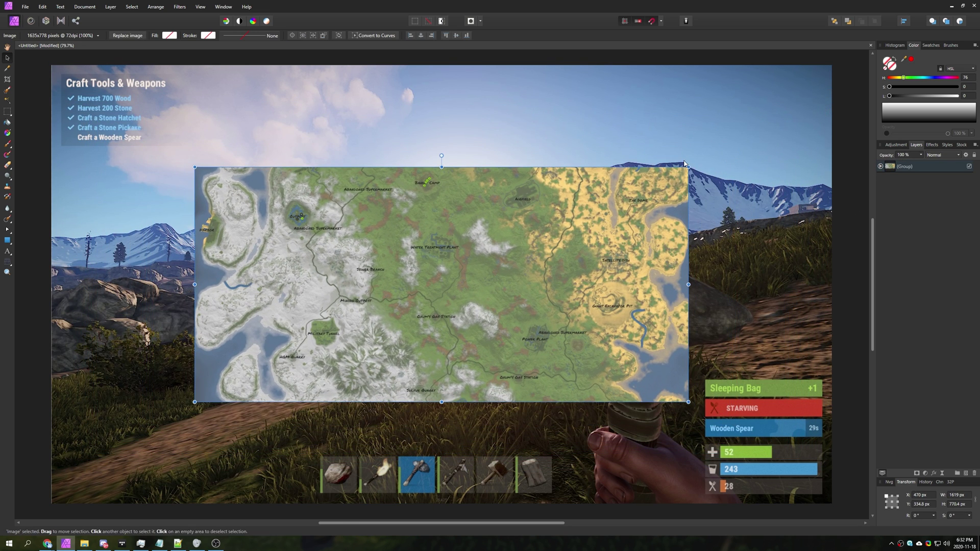
left_click(849, 168)
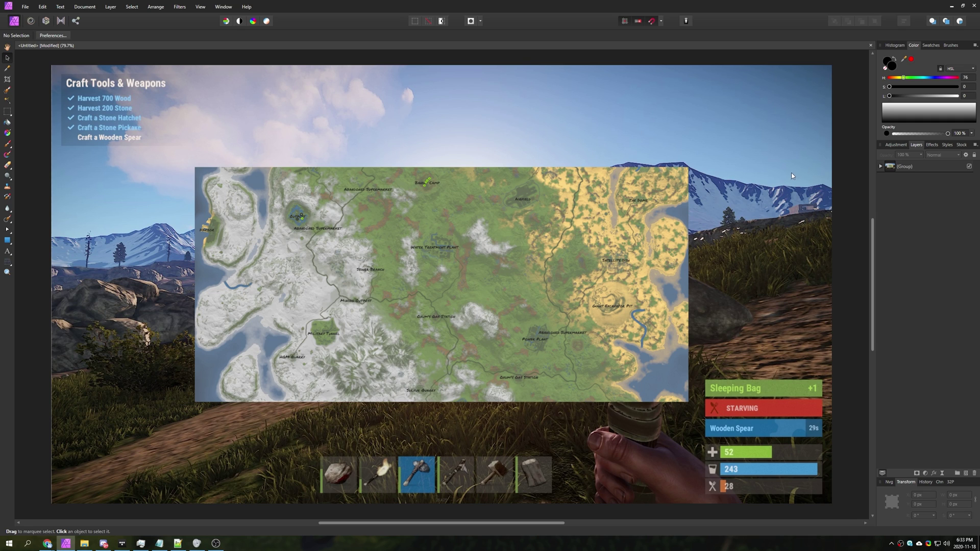
key("m")
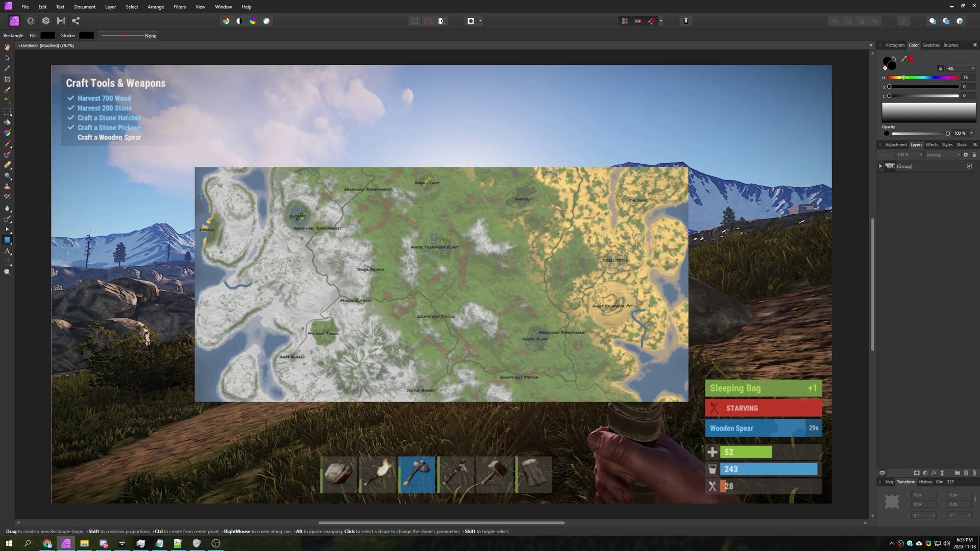
left_click_drag(196, 165, 689, 402)
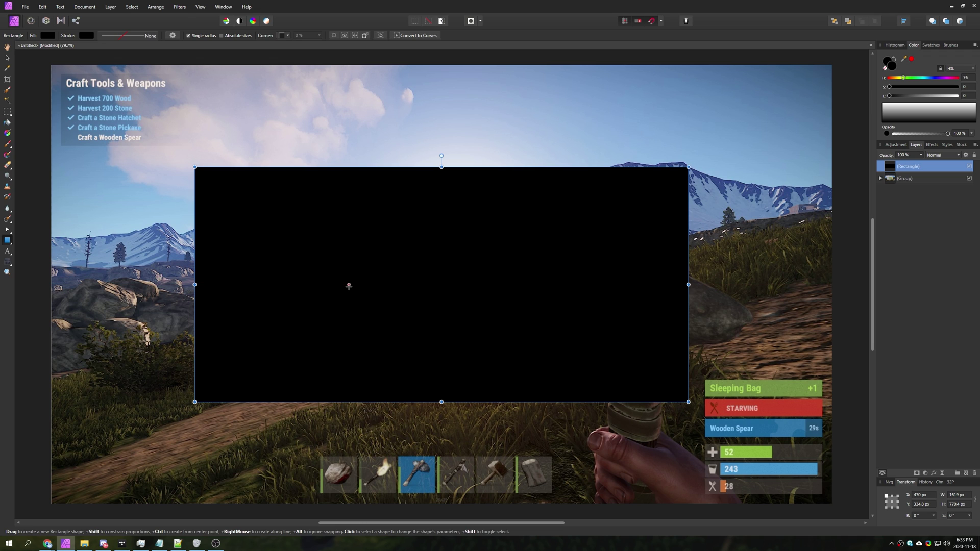
Step: Commit the '[Covering the map]' caption and delete the background screenshot group
key("v")
key("ctrl+v")
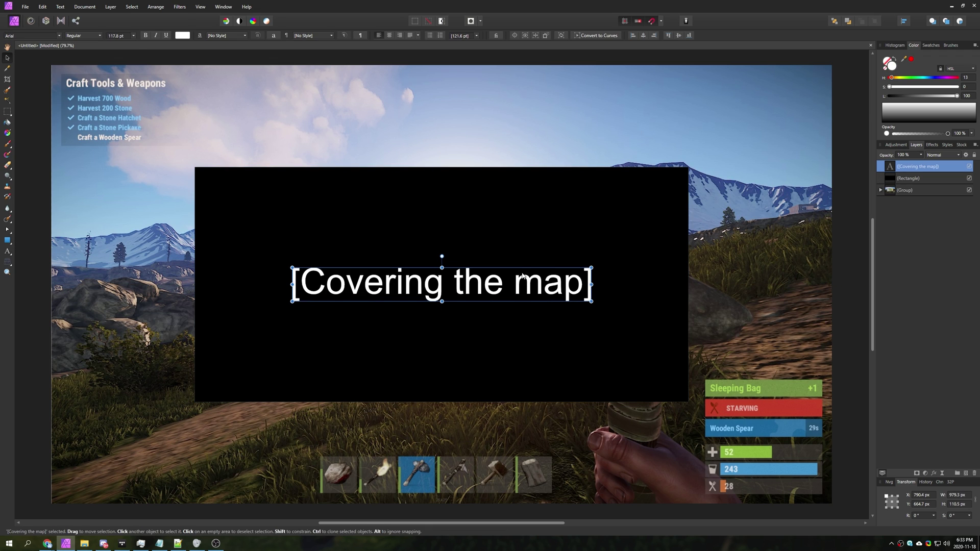
left_click(753, 219)
key("Delete")
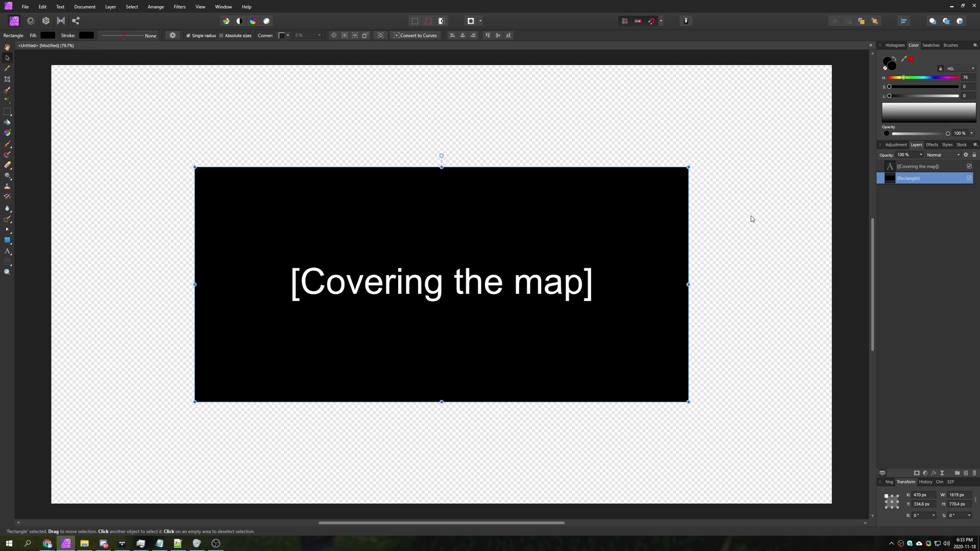
left_click(751, 218)
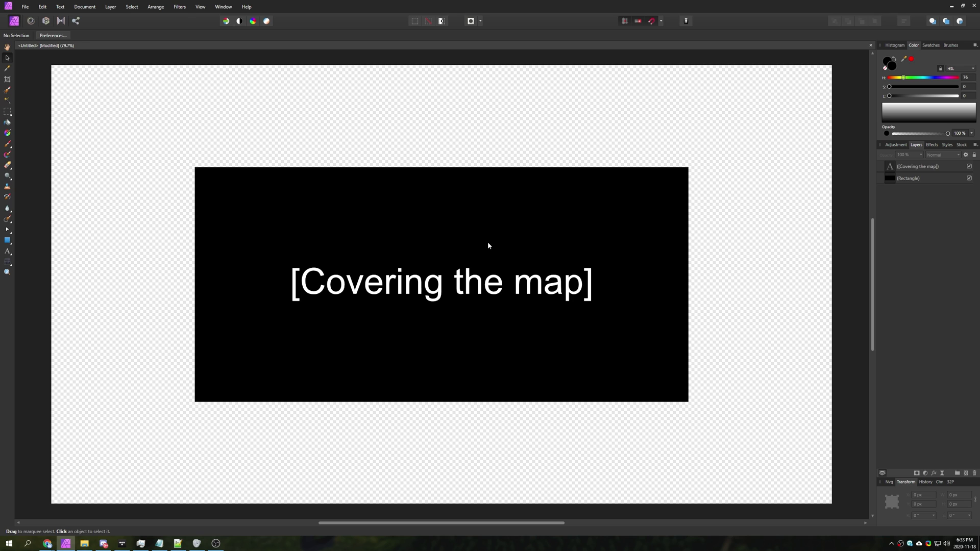
Step: Export the card as Untitled.png and close the document without saving
key("ctrl+shift+alt+s")
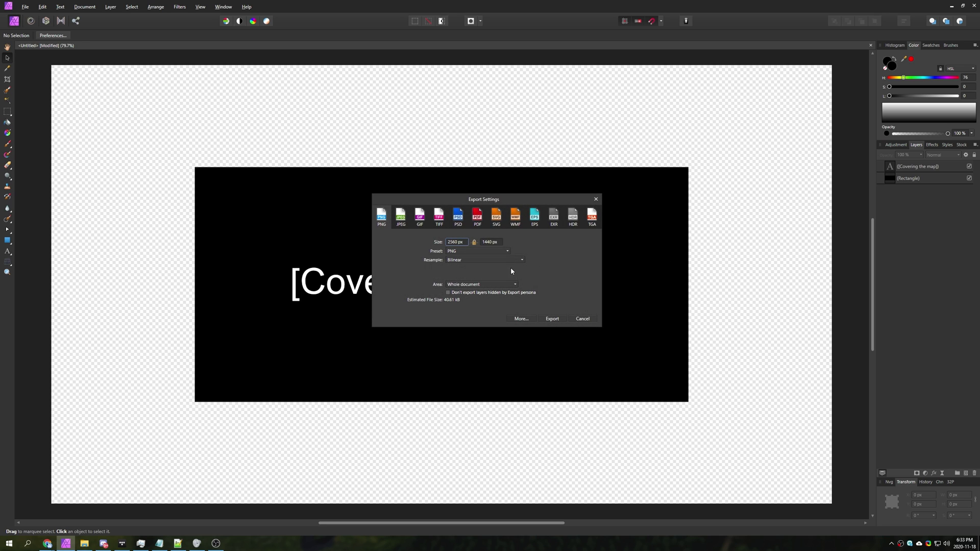
left_click(545, 320)
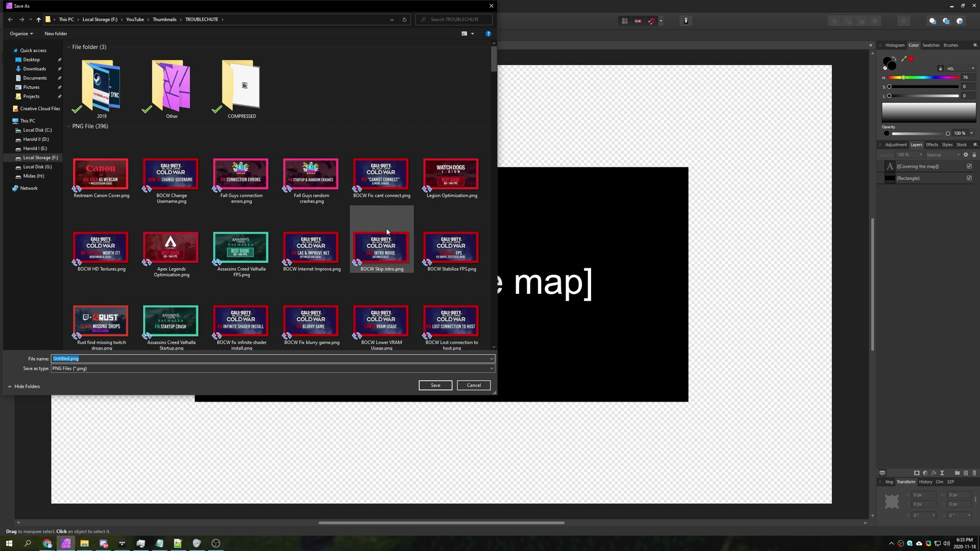
key("Return")
left_click(974, 6)
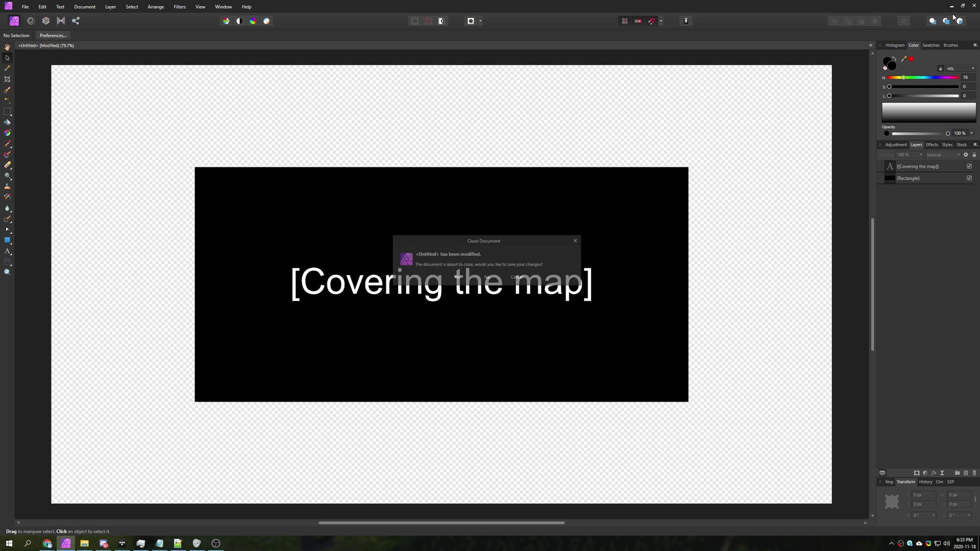
left_click(488, 280)
Step: Preview the exported Untitled.png in Photo Viewer, then close the preview
double_click(15, 16)
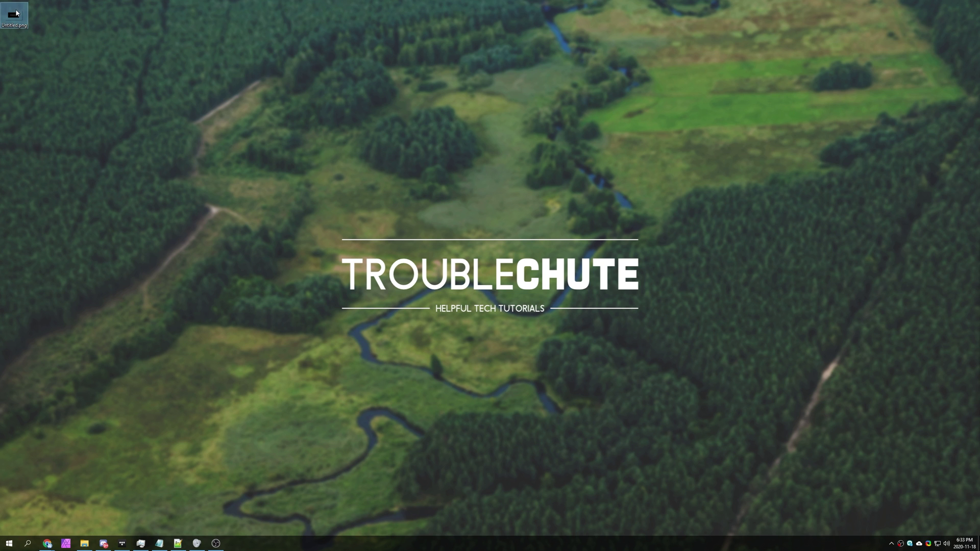
left_click_drag(607, 69, 482, 179)
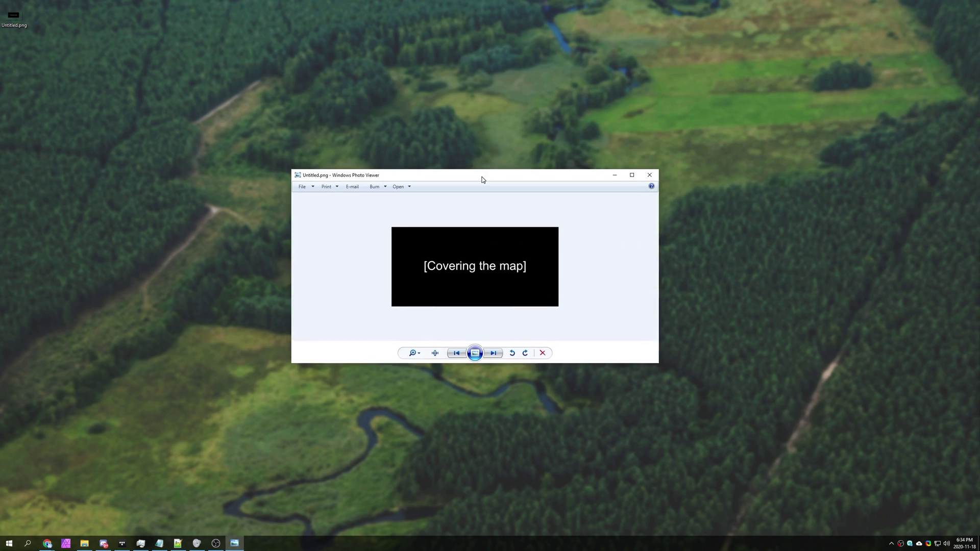
left_click(649, 174)
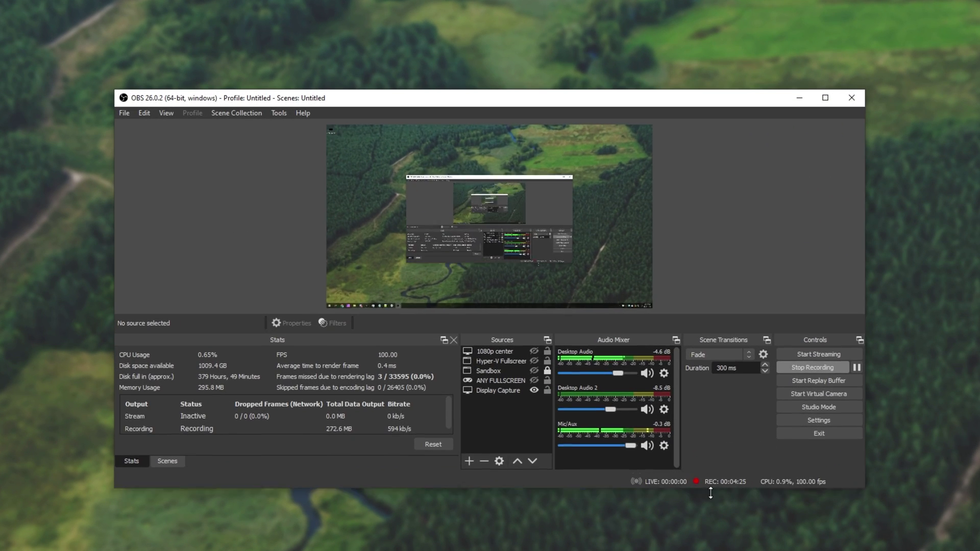
Step: Enlarge the OBS window and add a new image source named Map
left_click_drag(710, 493, 715, 521)
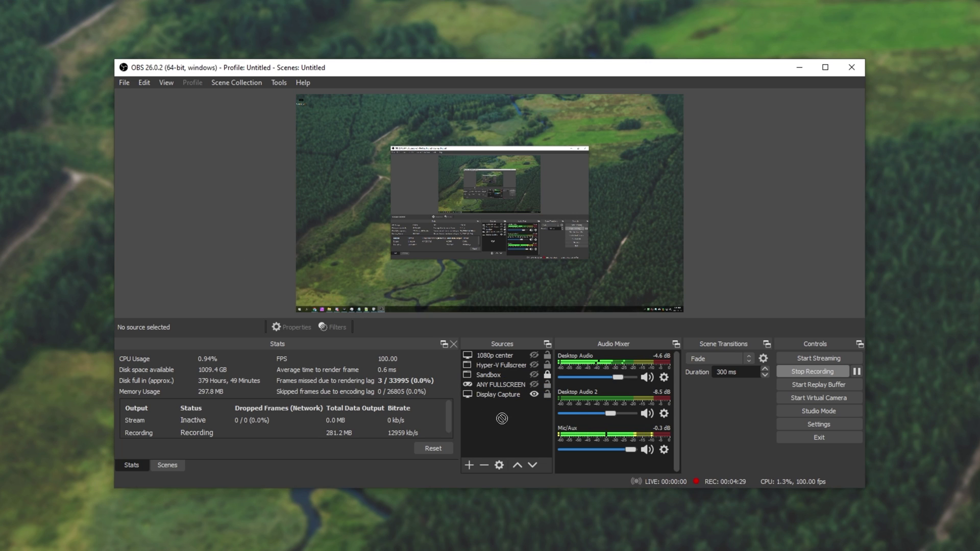
left_click(469, 465)
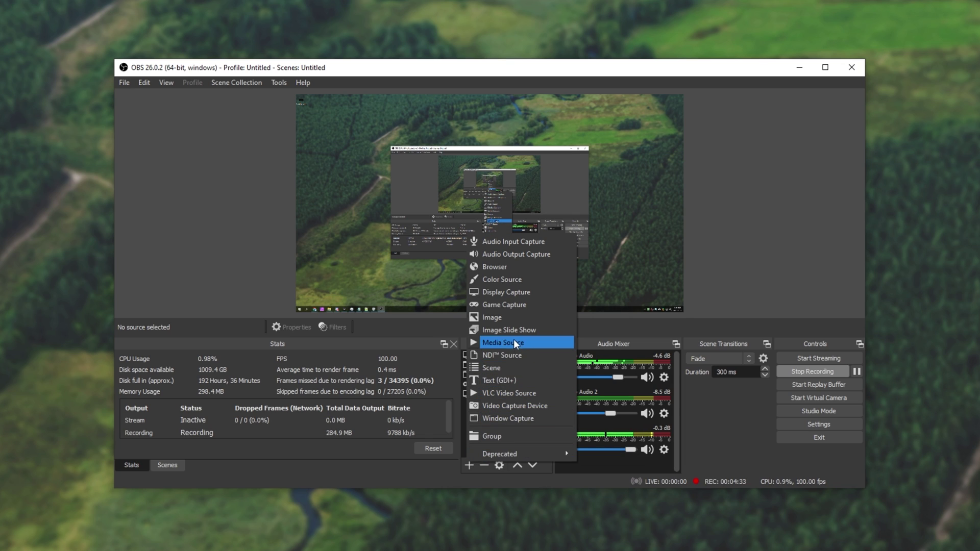
left_click(507, 317)
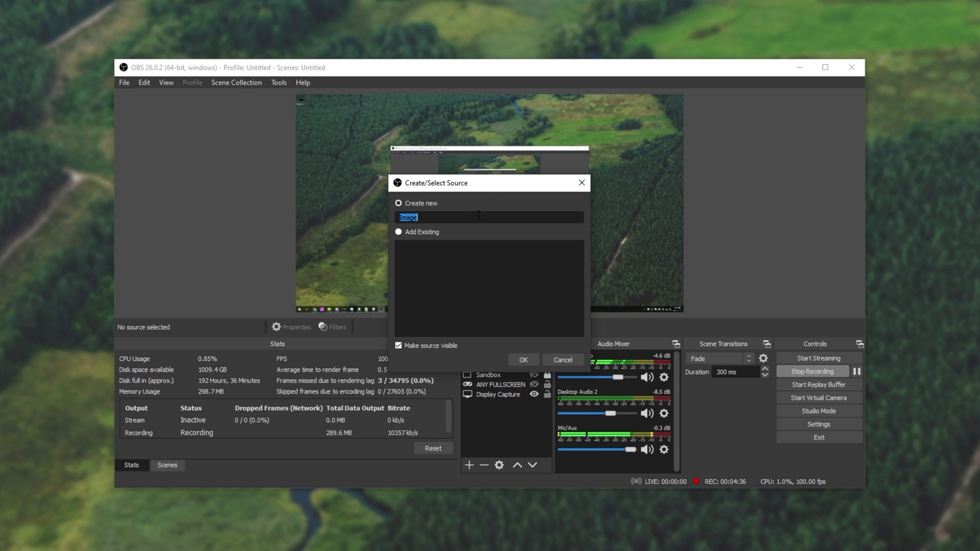
type("Map")
left_click(521, 360)
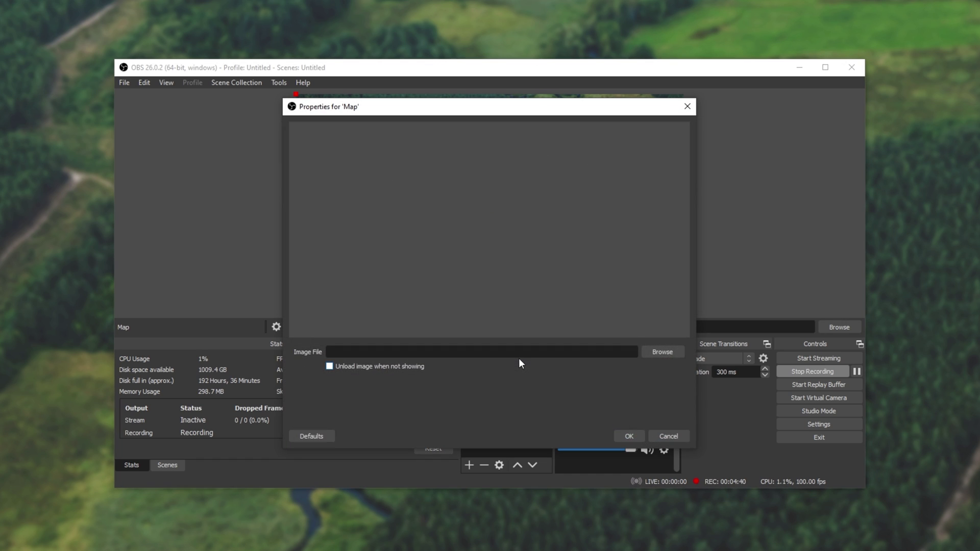
Step: Set Untitled.png as Map's image file, confirm with OK, and reselect Map in Sources
left_click(676, 352)
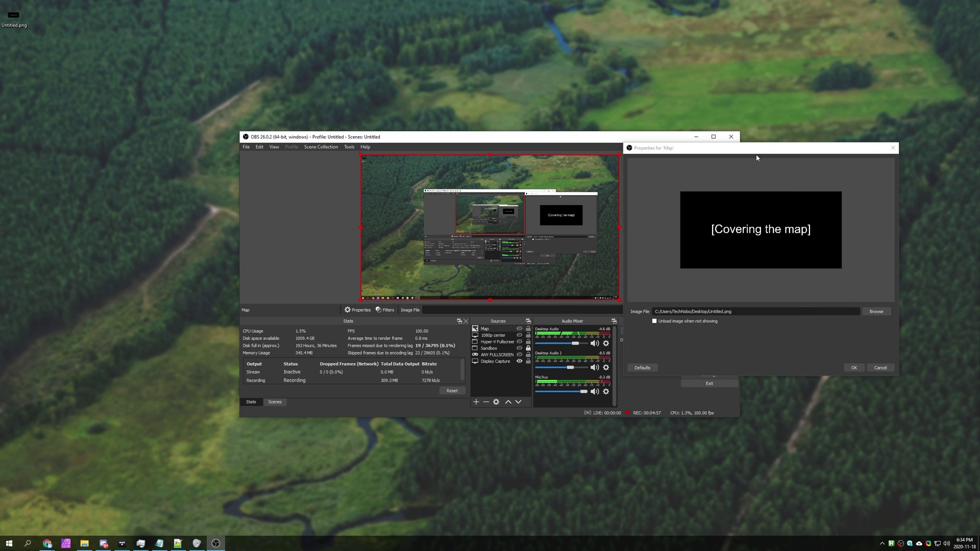
left_click_drag(756, 154, 483, 165)
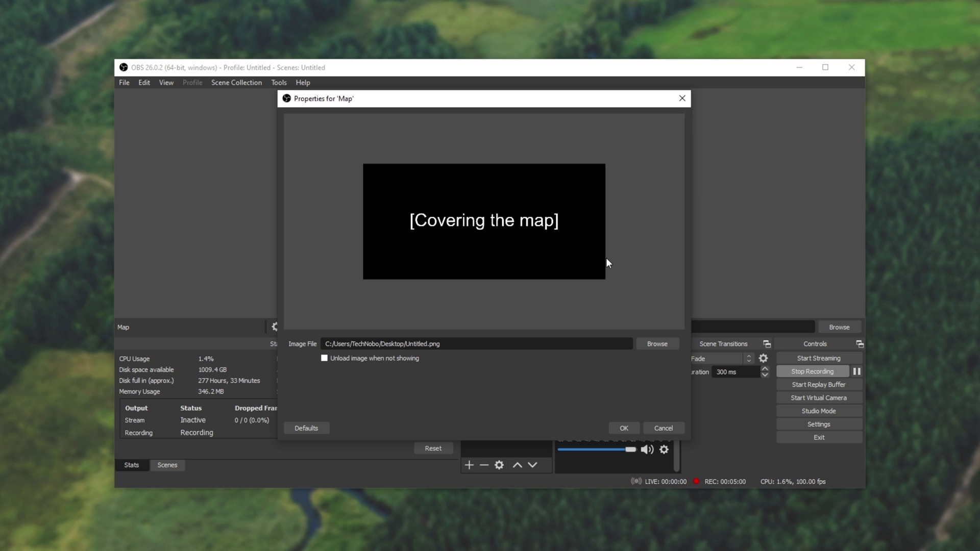
left_click(622, 428)
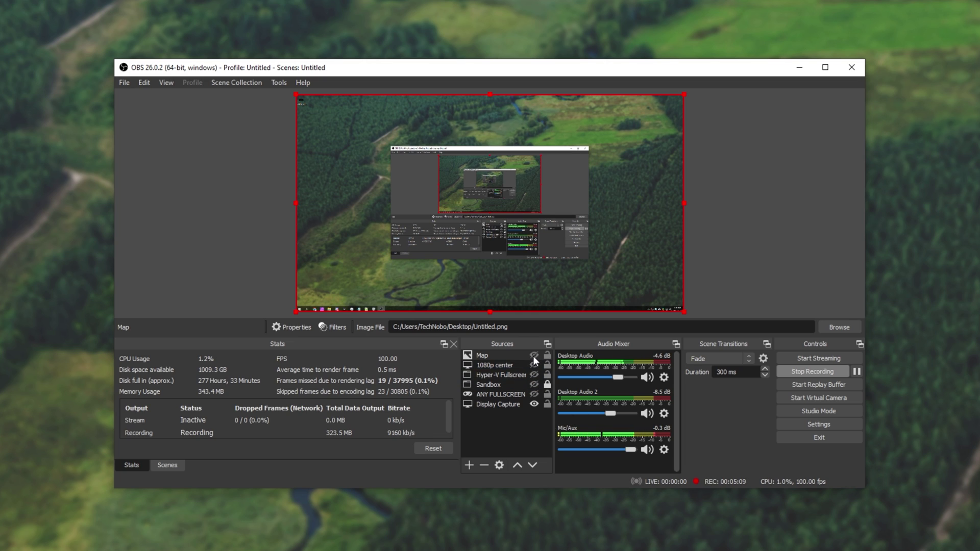
left_click(518, 362)
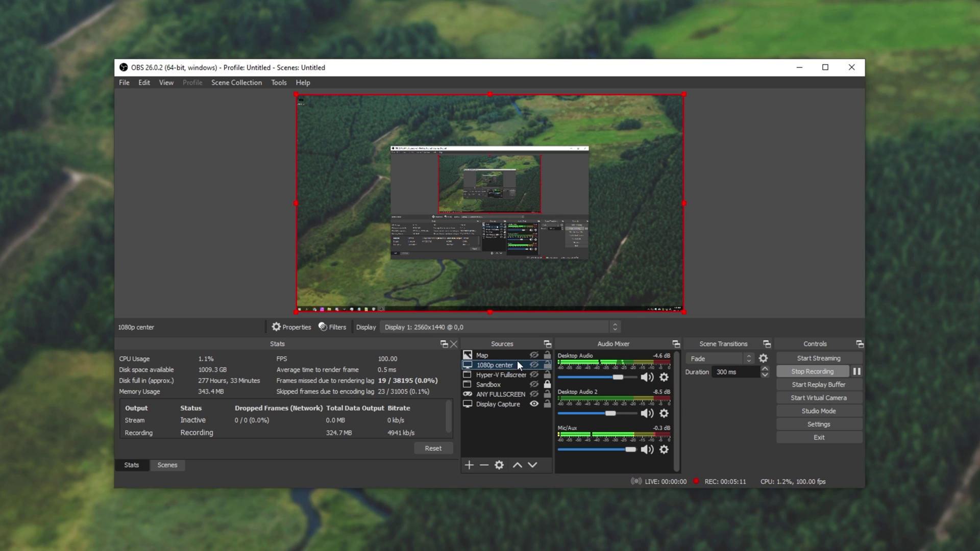
left_click(514, 356)
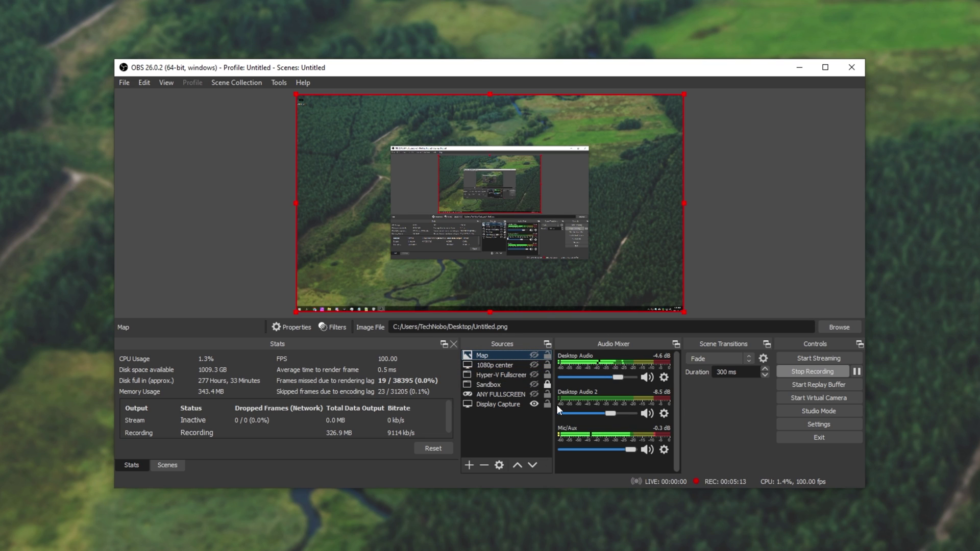
Step: In Settings > Hotkeys, bind Show 'Map' to G and Hide 'Map' to H, then click OK
left_click(836, 423)
left_click(271, 224)
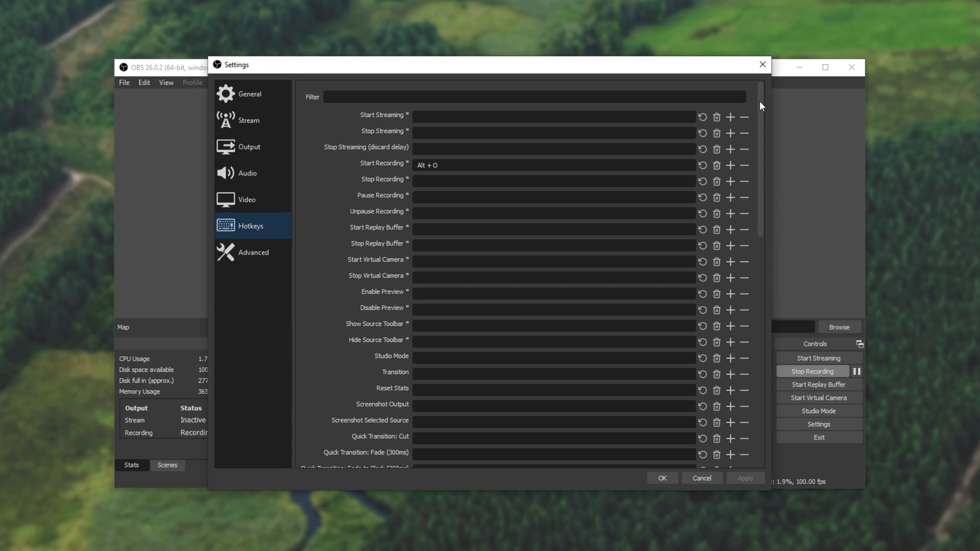
left_click_drag(760, 103, 764, 247)
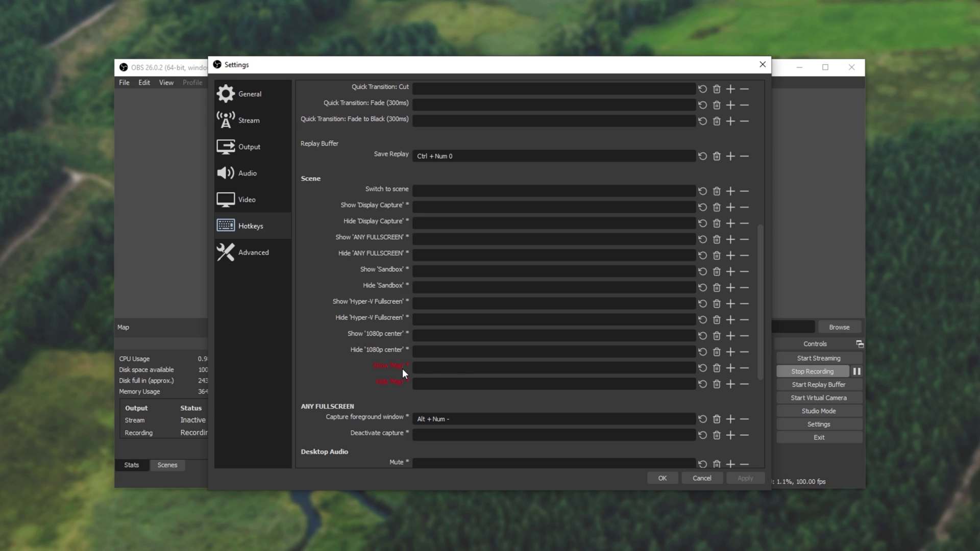
mouse_move(413, 386)
key("g")
left_click(493, 380)
key("h")
left_click(656, 480)
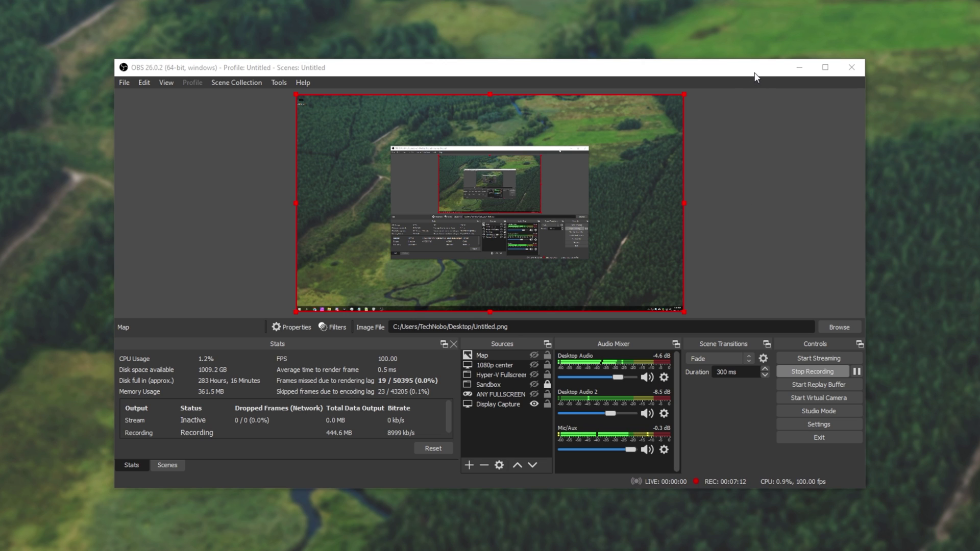
Step: Launch Streamlabs OBS and drag Untitled.png over its sources list
left_click_drag(756, 73, 484, 67)
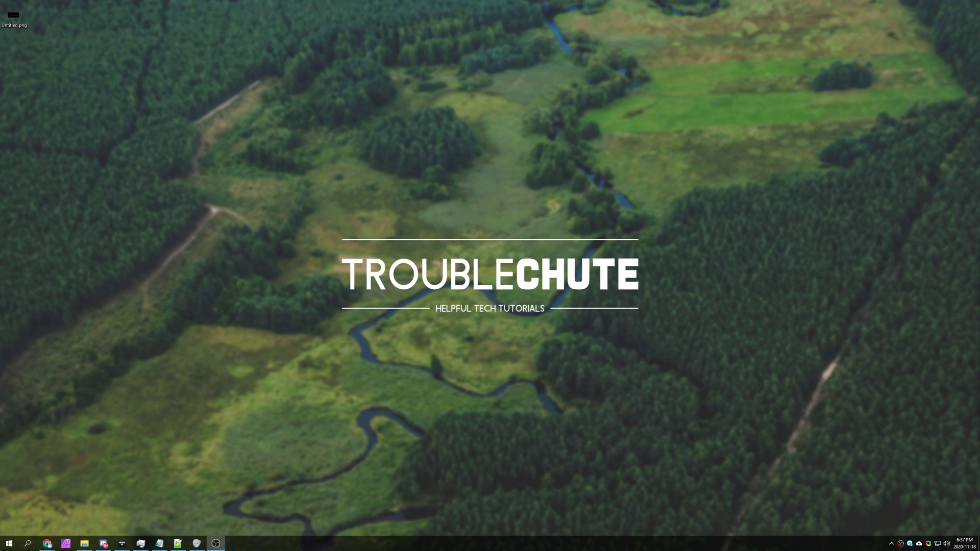
left_click(9, 543)
left_click(609, 262)
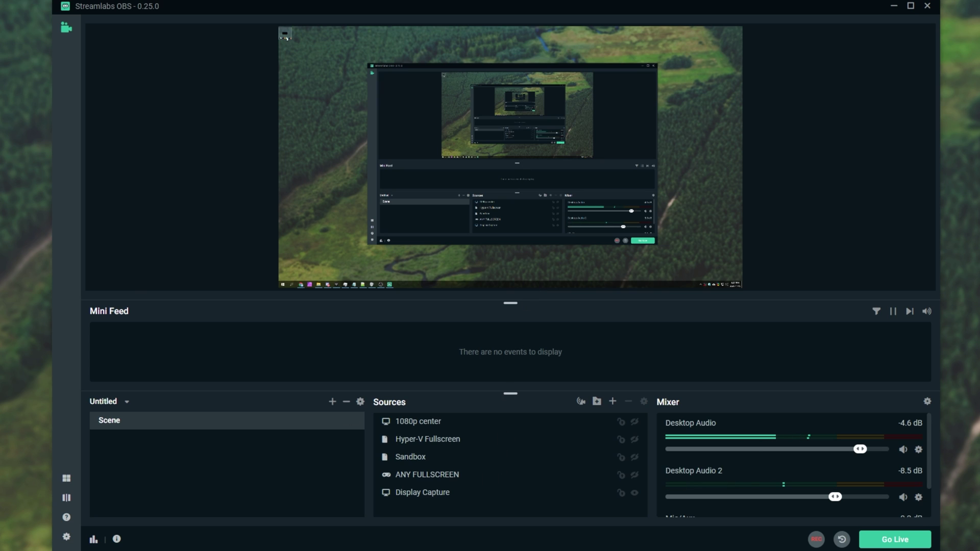
left_click_drag(14, 16, 470, 456)
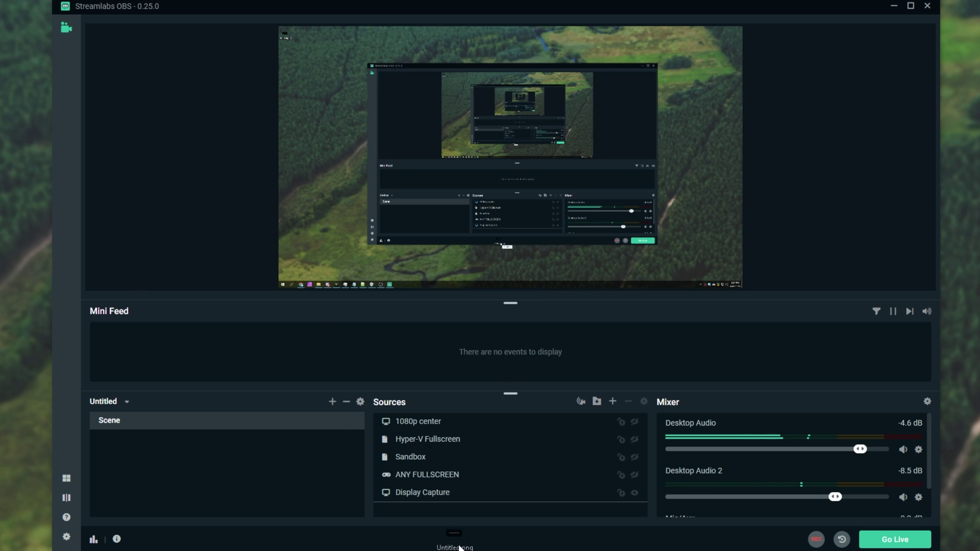
left_click_drag(459, 547, 590, 421)
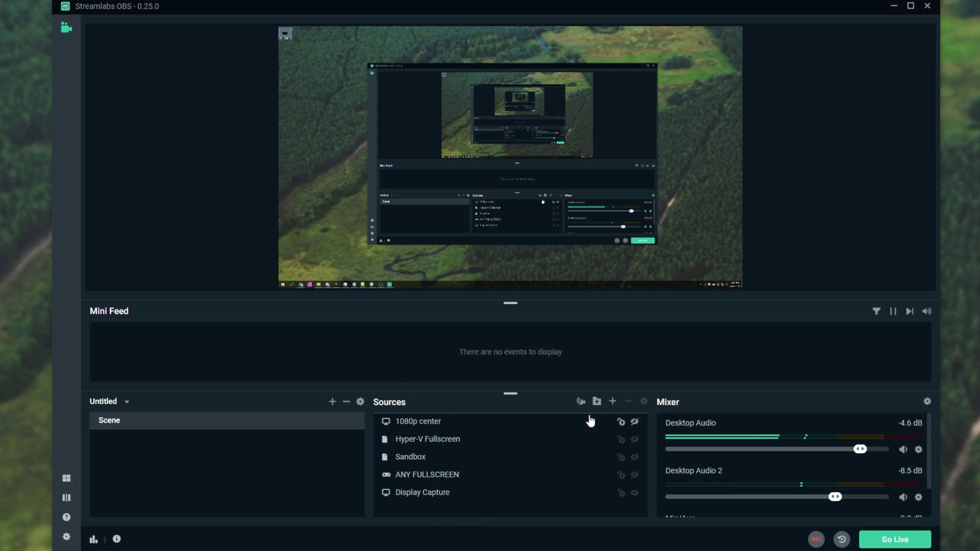
Step: Add an image source named Map using Untitled.png, then hide it with its eye icon
left_click(612, 402)
left_click(246, 277)
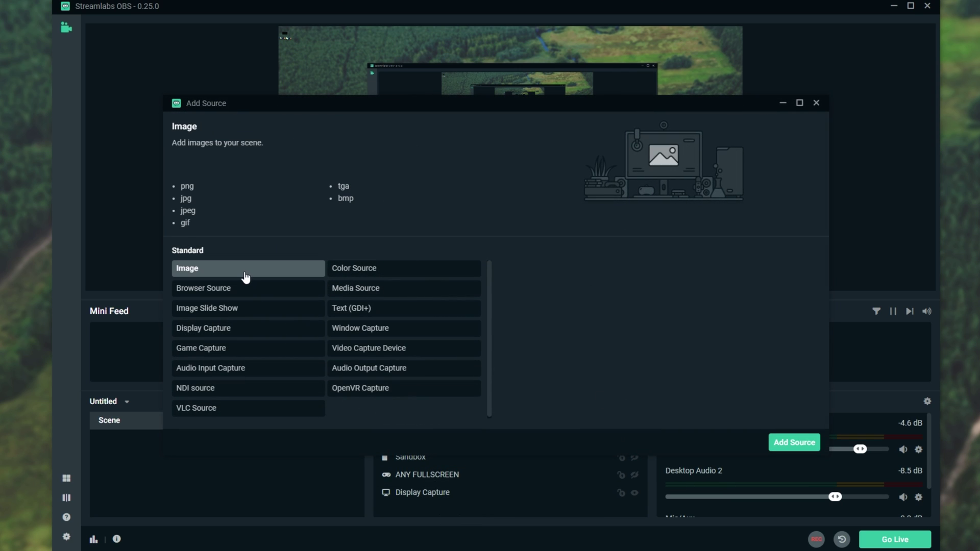
left_click(794, 443)
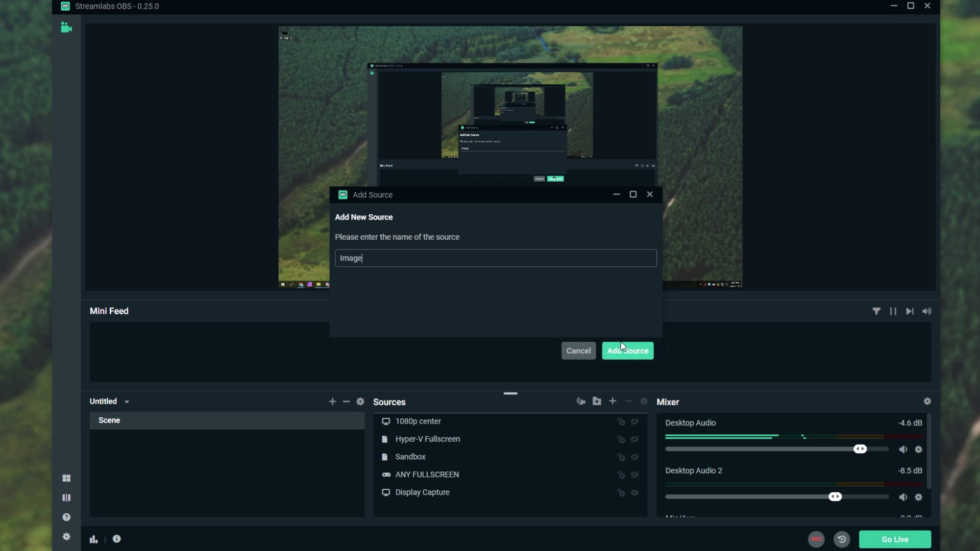
left_click(636, 351)
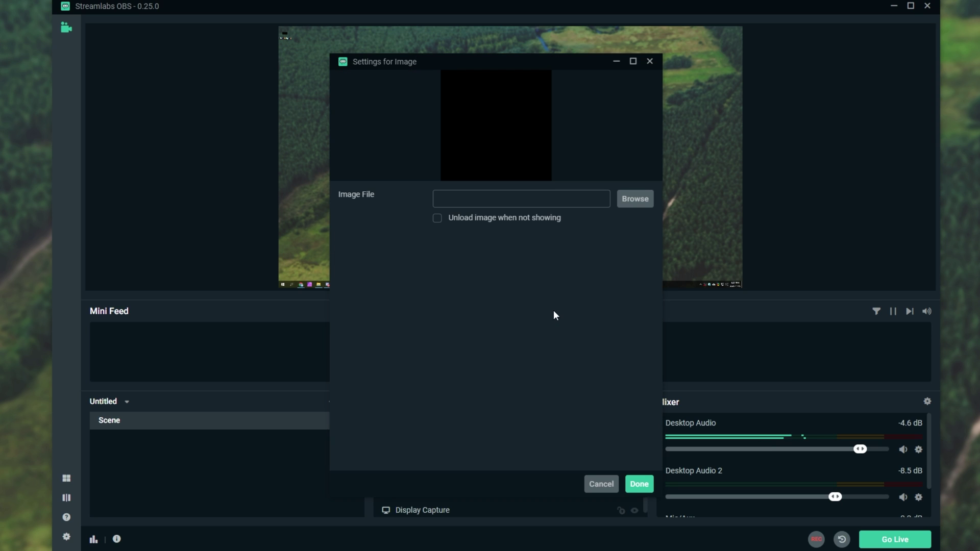
left_click(634, 199)
double_click(77, 86)
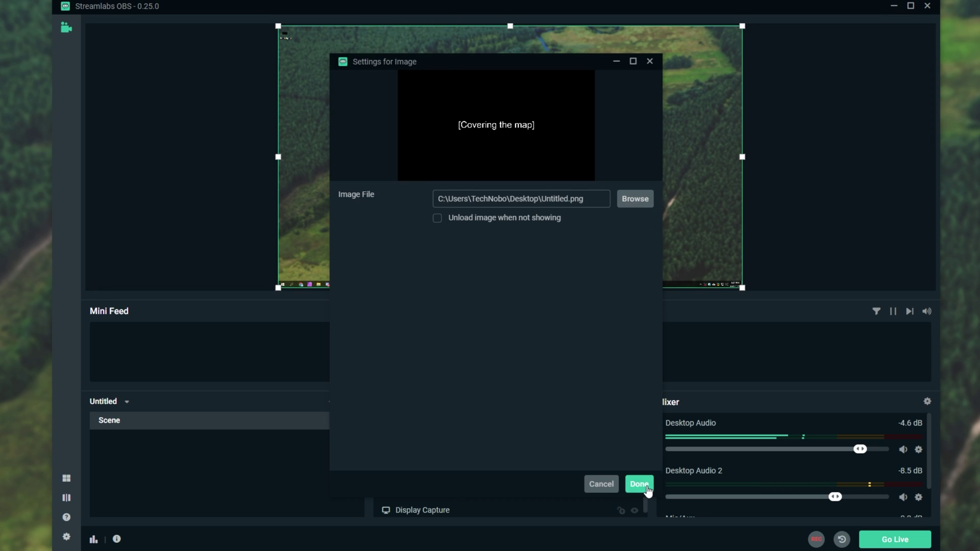
left_click(639, 484)
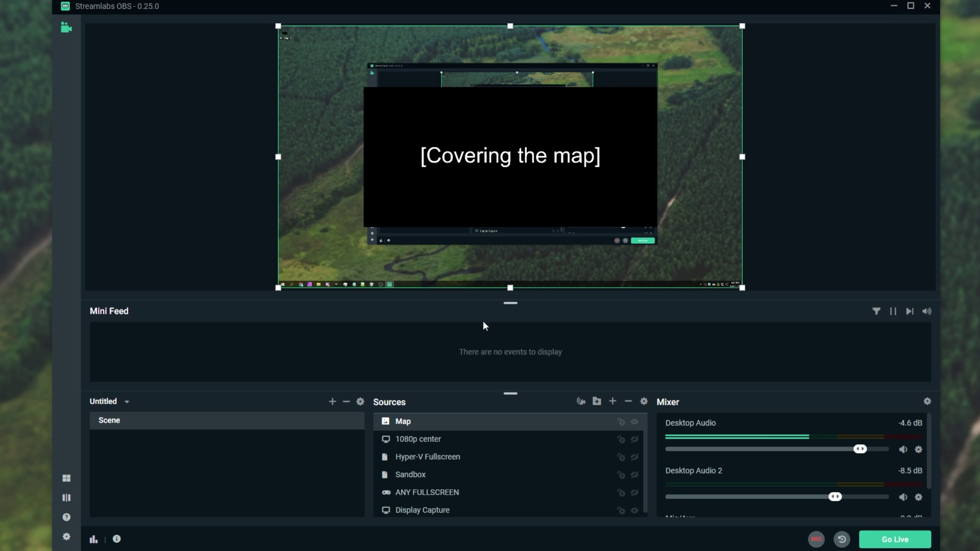
left_click(635, 422)
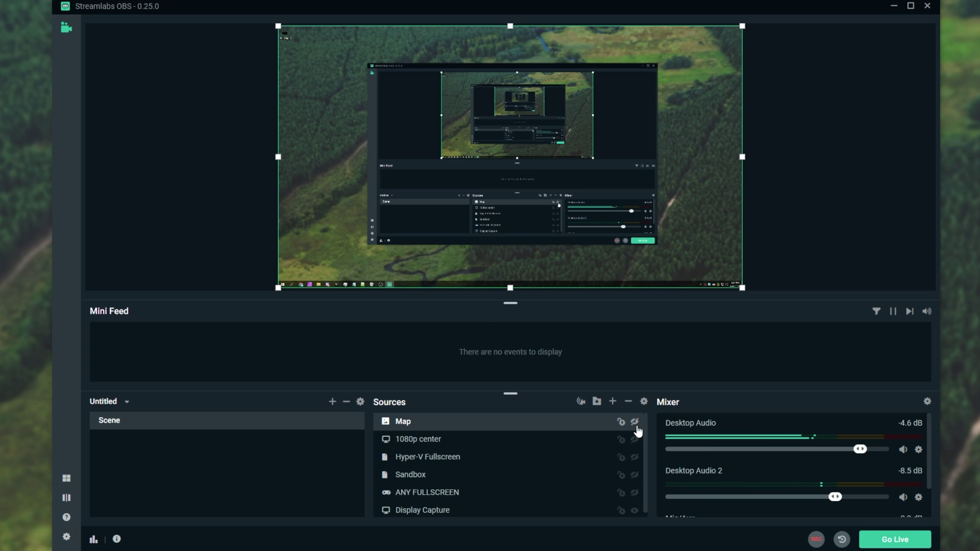
Step: Under Settings > Hotkeys > Scene, bind Push to Show 'Map' to G
left_click(67, 537)
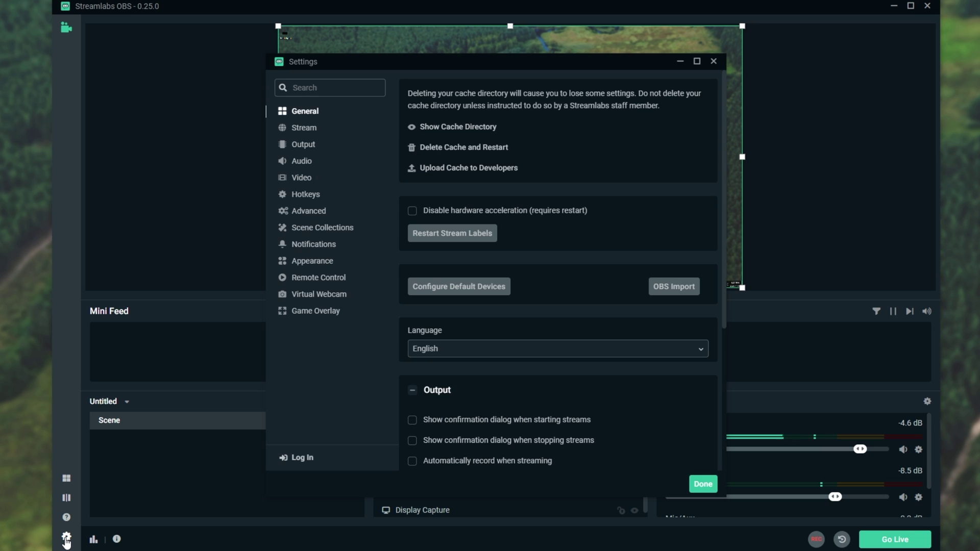
left_click(307, 195)
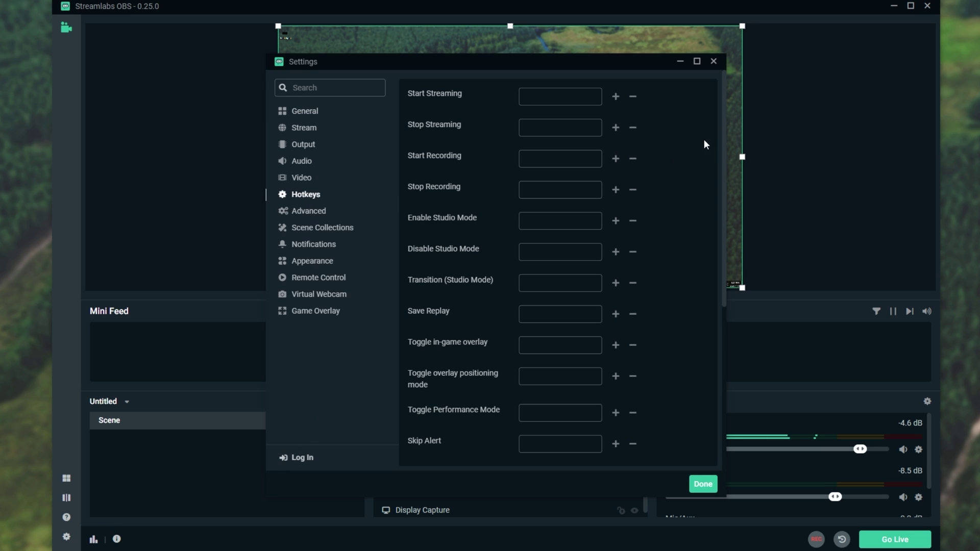
left_click_drag(722, 164, 712, 323)
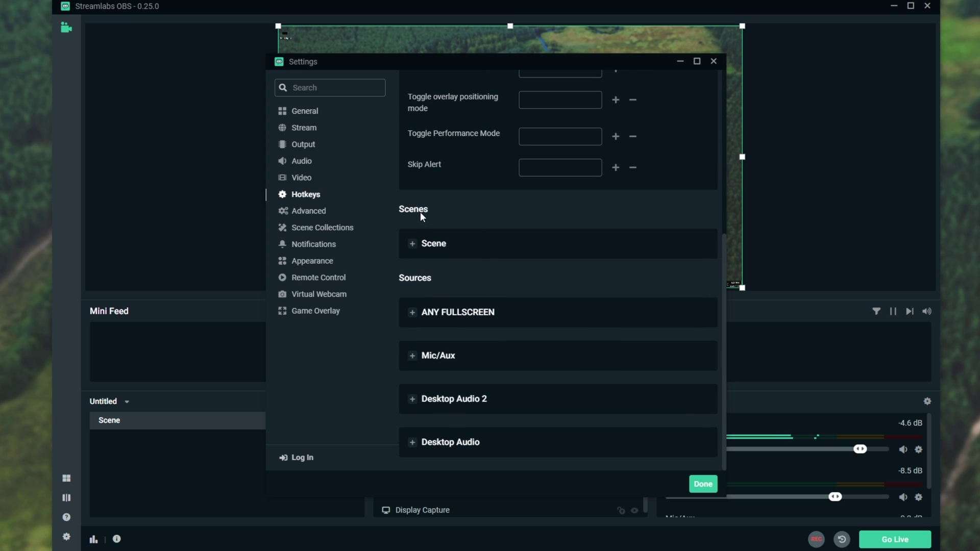
left_click(413, 244)
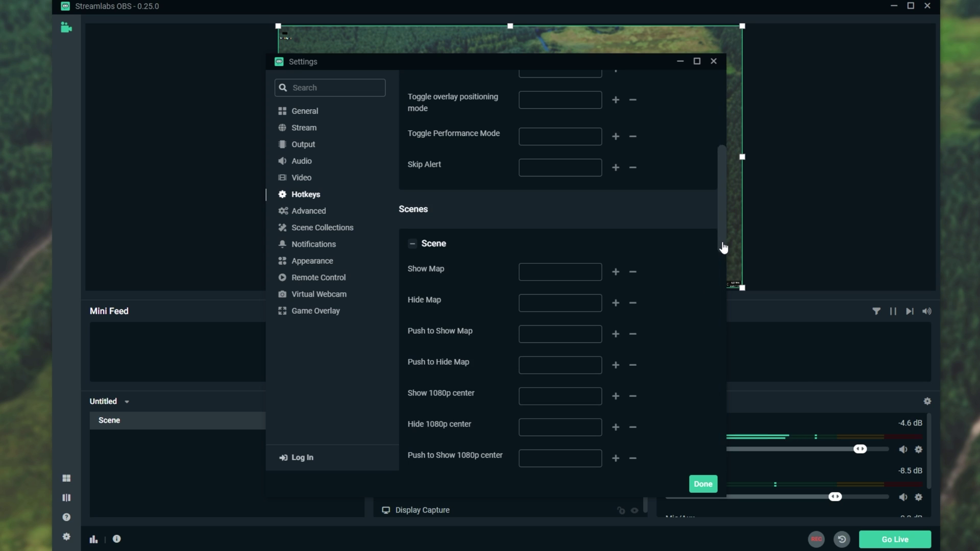
scroll(705, 284, "down", 3)
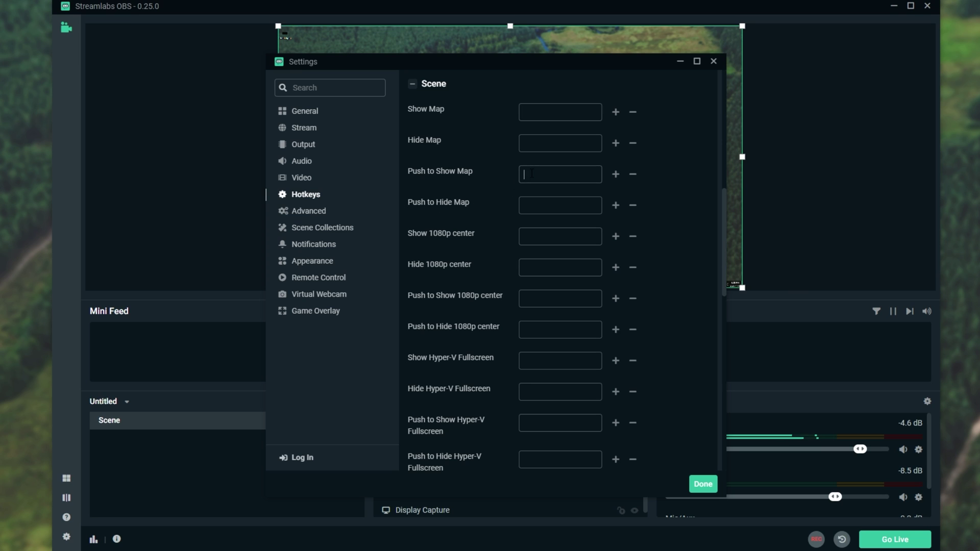
key("g")
Step: Save the hotkey settings with Done and return to the main editor
left_click(700, 485)
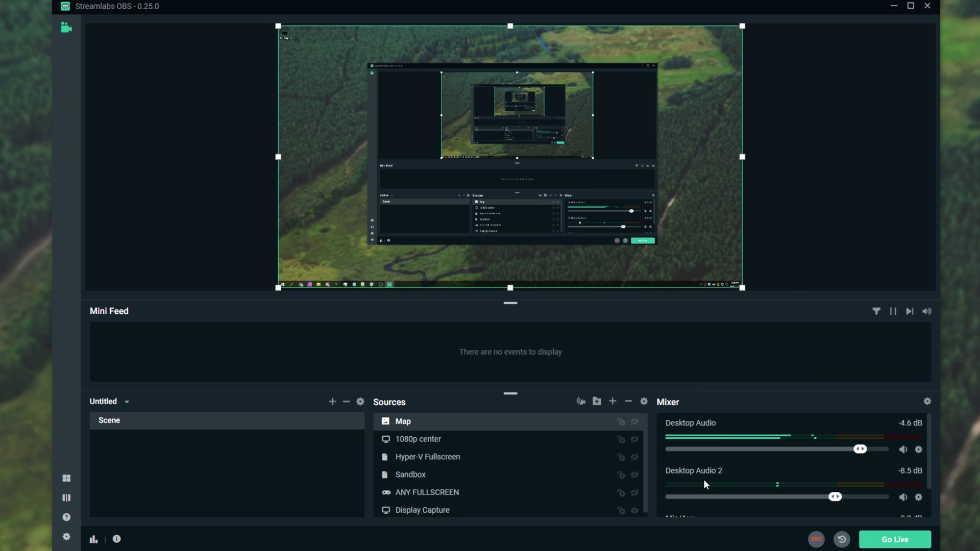